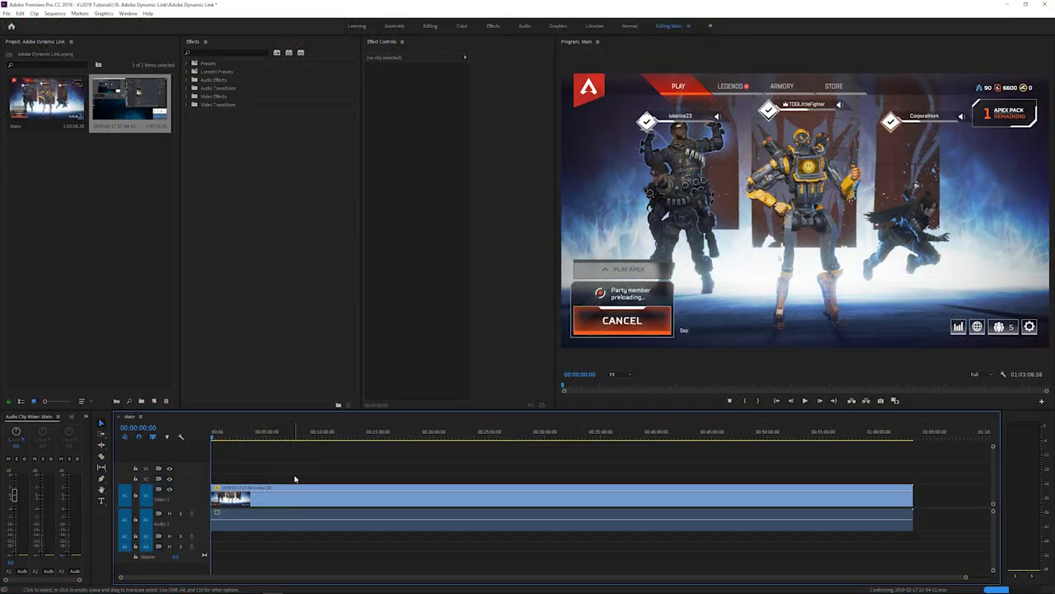
# Step: Replace the gameplay clip with an After Effects composition and switch to the new Main comp in After Effects
pyautogui.rightClick(294, 492)
pyautogui.moveTo(299, 488)
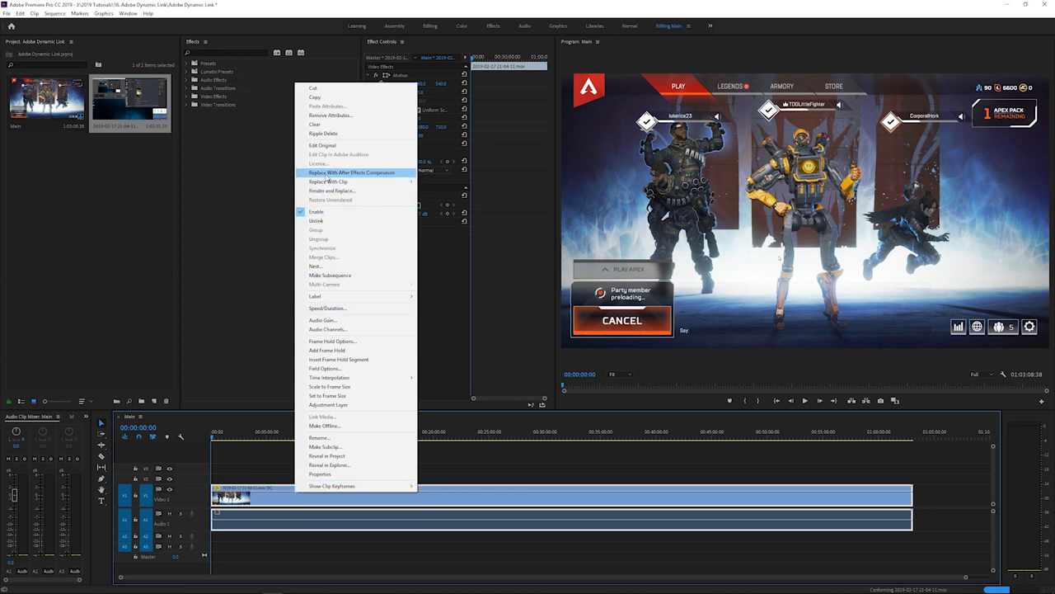
pyautogui.click(328, 176)
pyautogui.click(299, 579)
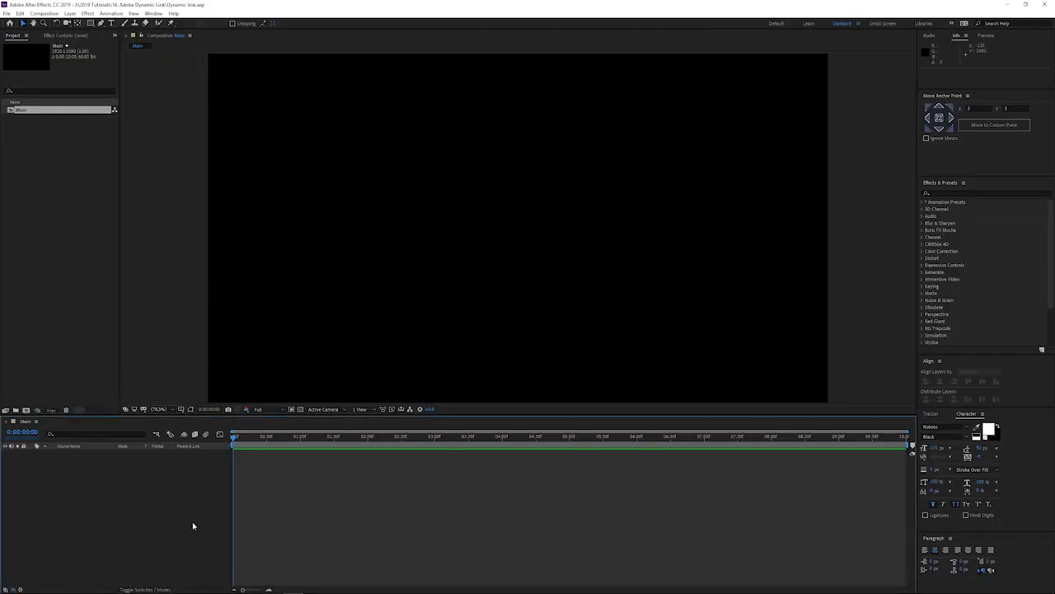
pyautogui.hotkey('alt', 'Tab')
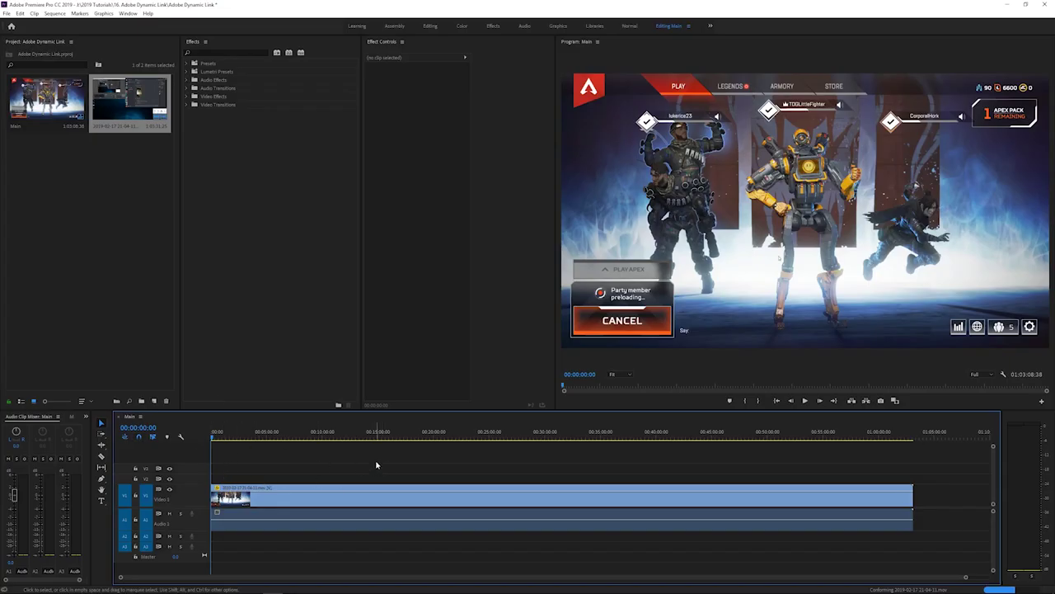
pyautogui.hotkey('alt', 'Tab')
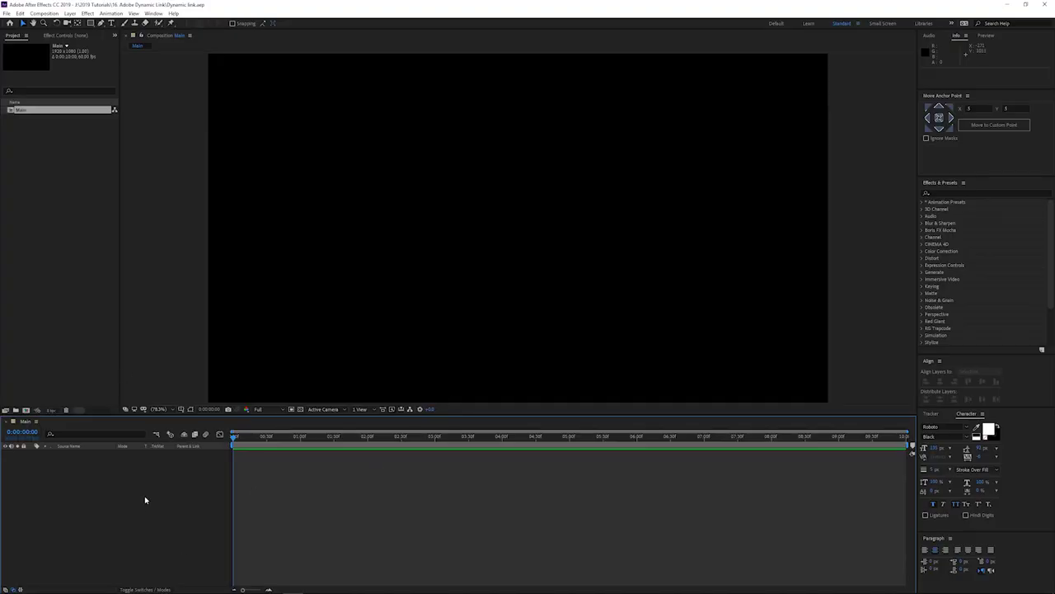
pyautogui.moveTo(198, 416); pyautogui.dragTo(206, 433)
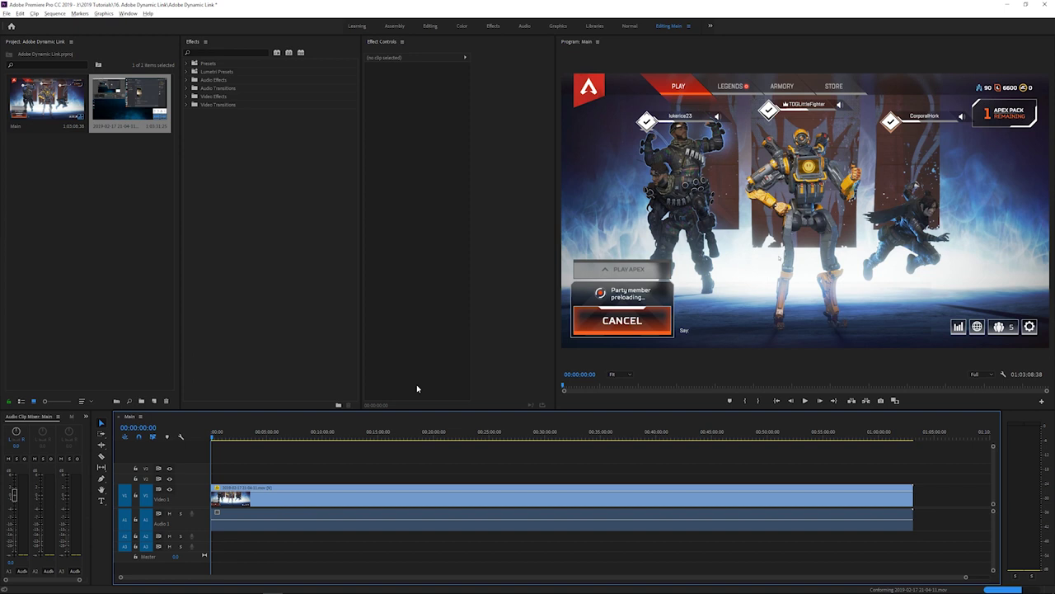
pyautogui.hotkey('alt', 'Tab')
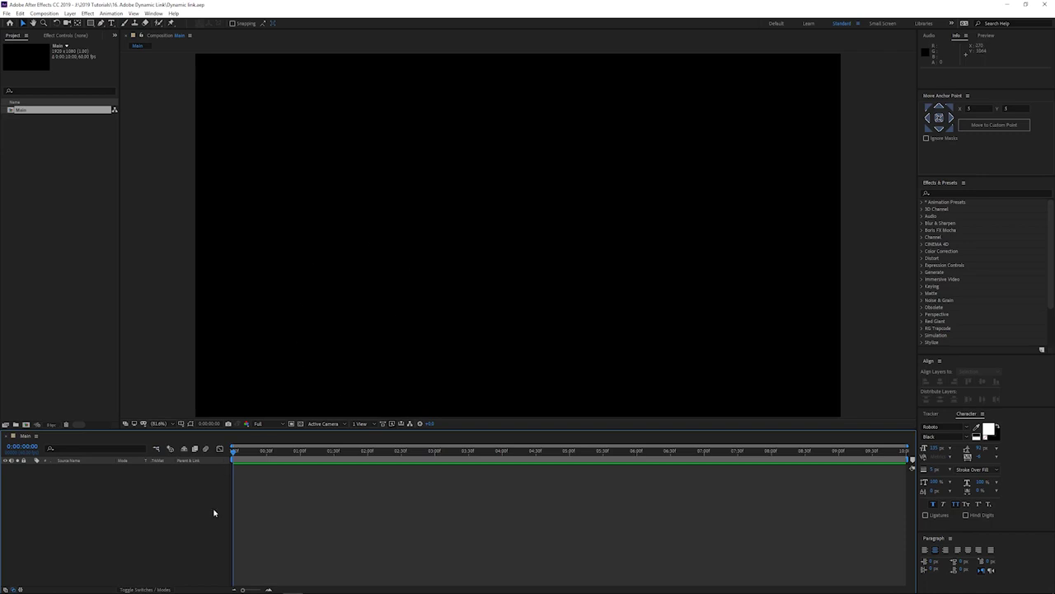
pyautogui.hotkey('alt', 'Tab')
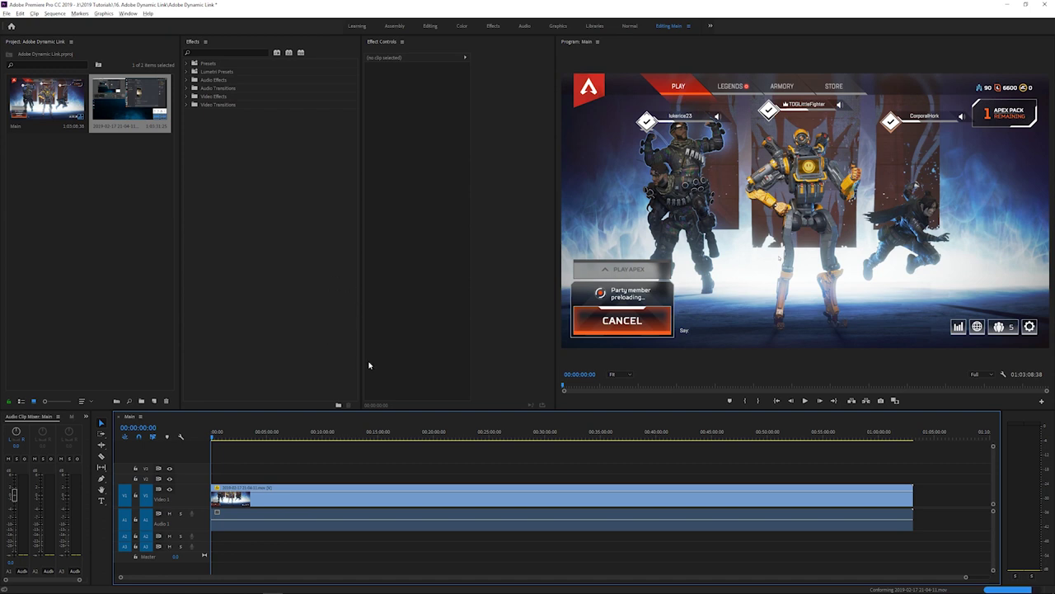
pyautogui.hotkey('alt', 'Tab')
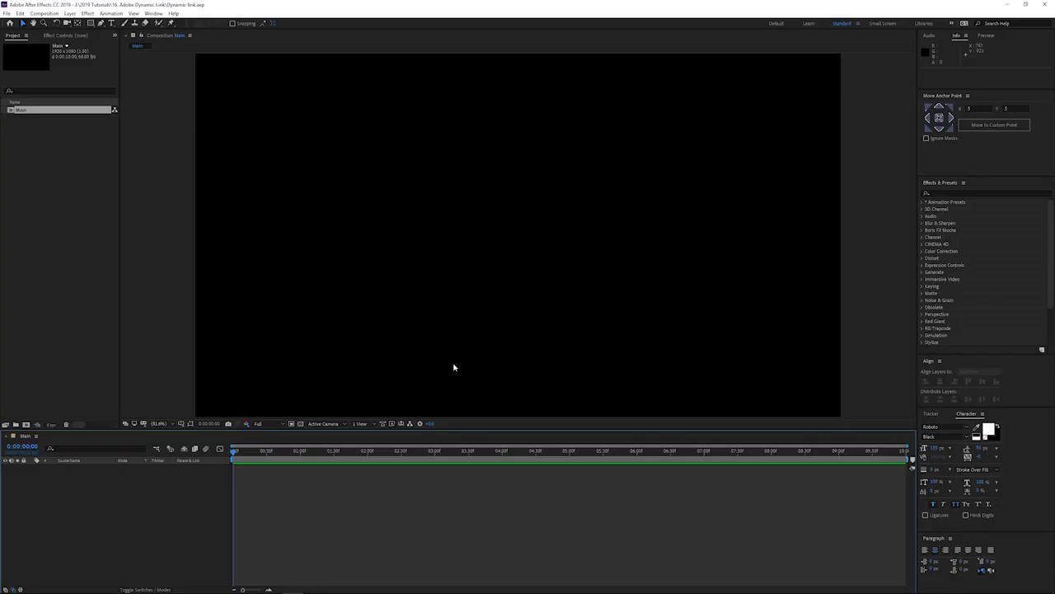
pyautogui.hotkey('alt', 'Tab')
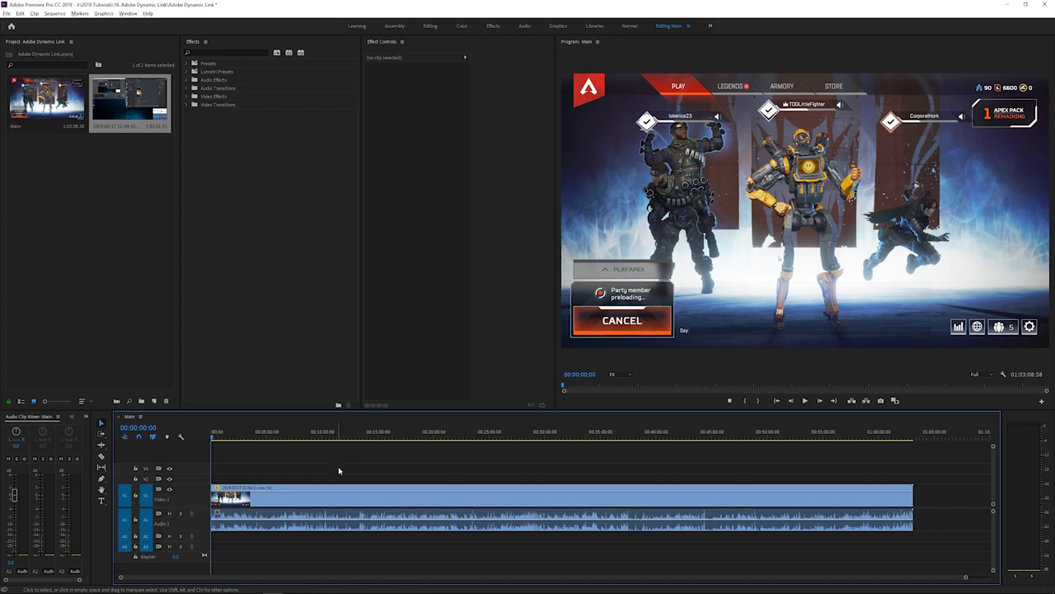
pyautogui.hotkey('alt', 'Tab')
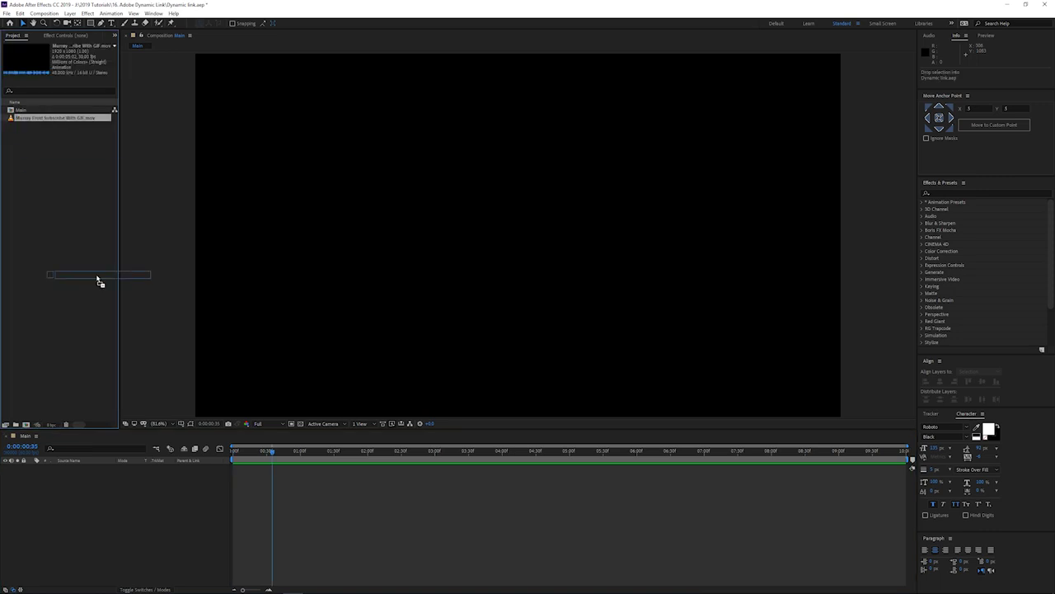
# Step: Drop the subscribe overlay clip into the Main composition and preview its alpha against the transparency grid
pyautogui.moveTo(96, 277); pyautogui.dragTo(159, 508)
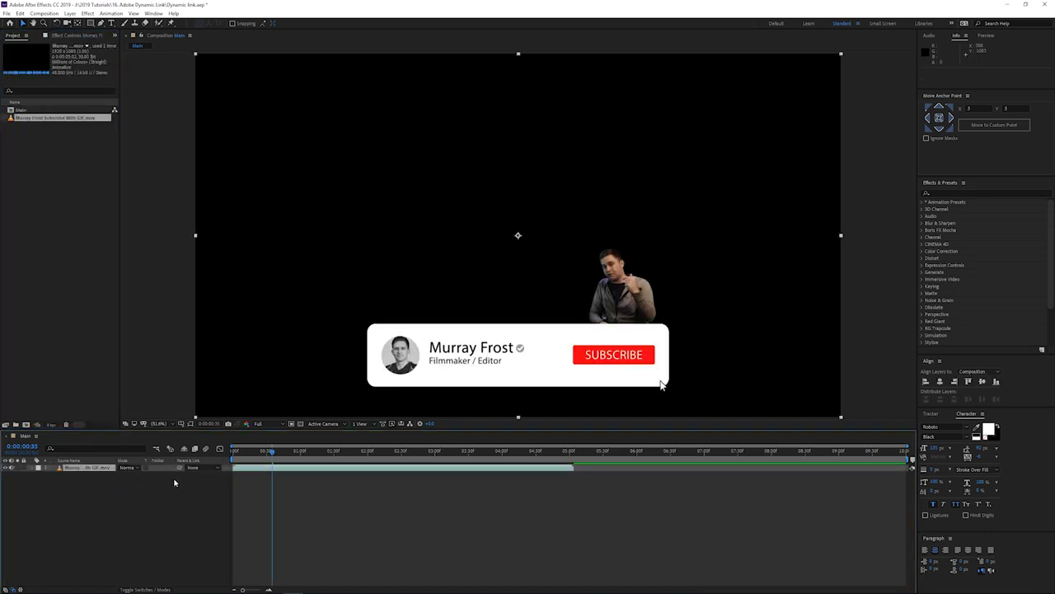
pyautogui.moveTo(241, 452); pyautogui.dragTo(367, 470)
pyautogui.click(300, 423)
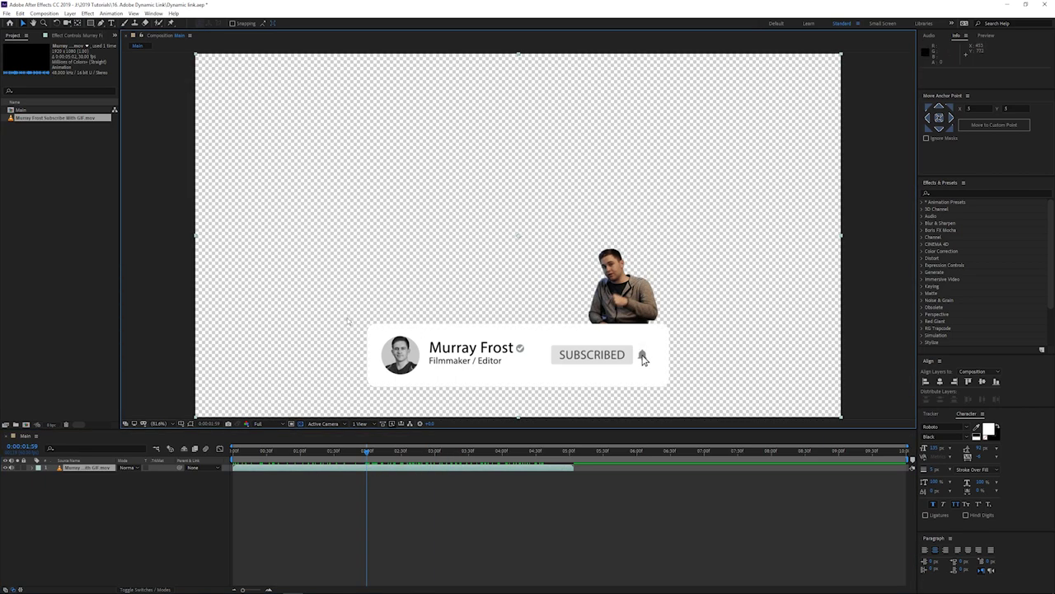
pyautogui.click(301, 423)
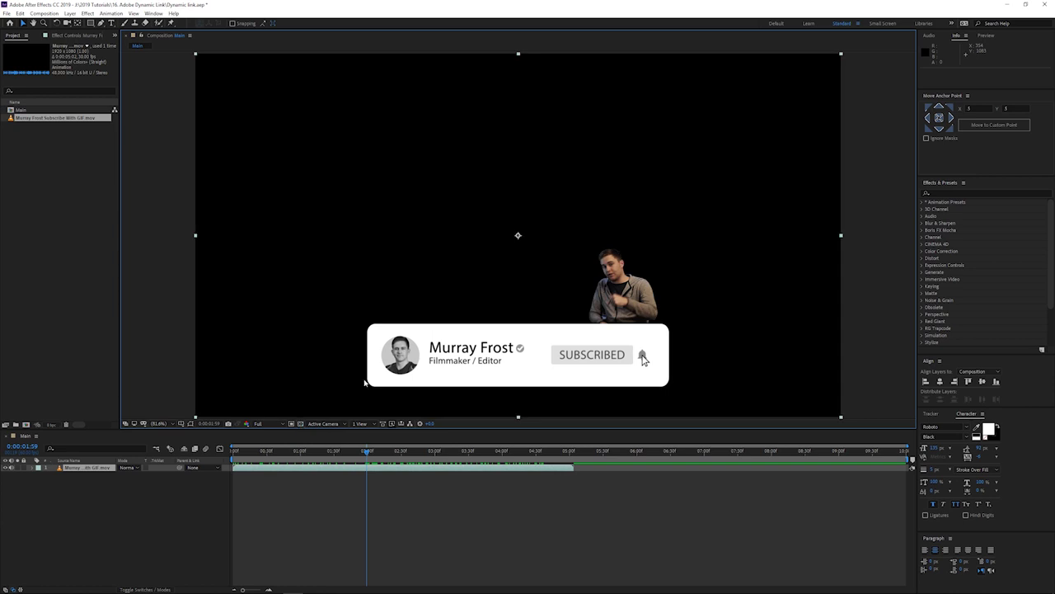
pyautogui.click(168, 498)
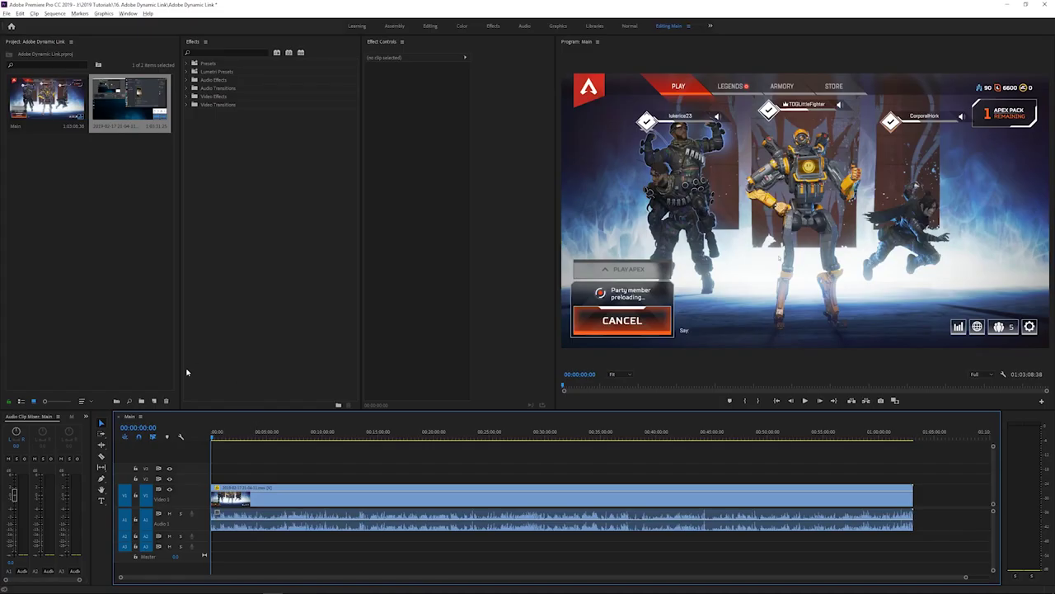
pyautogui.click(129, 307)
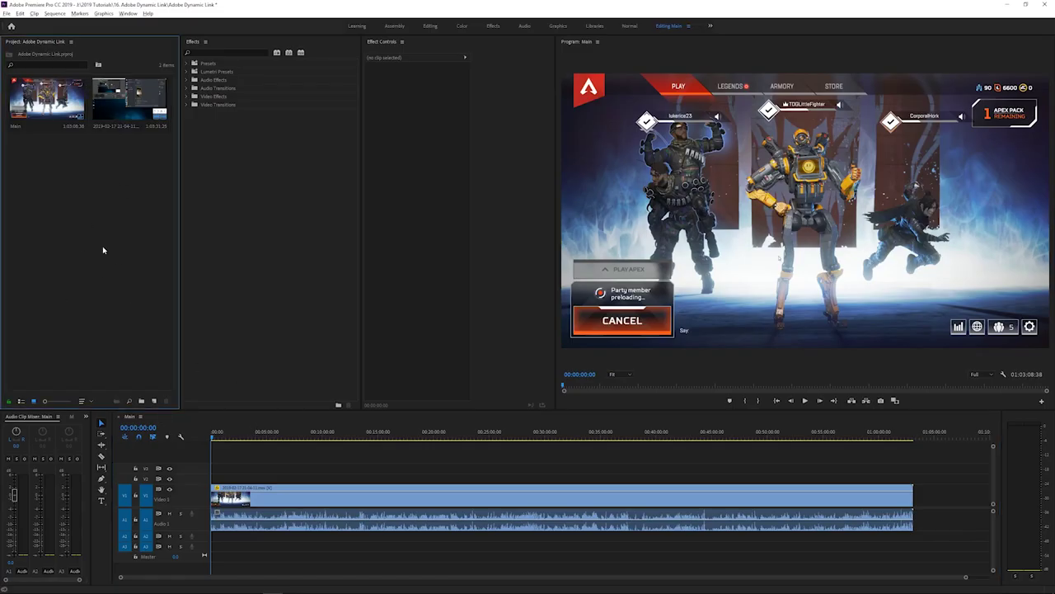
# Step: Back in Premiere Pro, make a 1920×1080 Black Video item and build a new sequence from it
pyautogui.hotkey('alt', 'Tab')
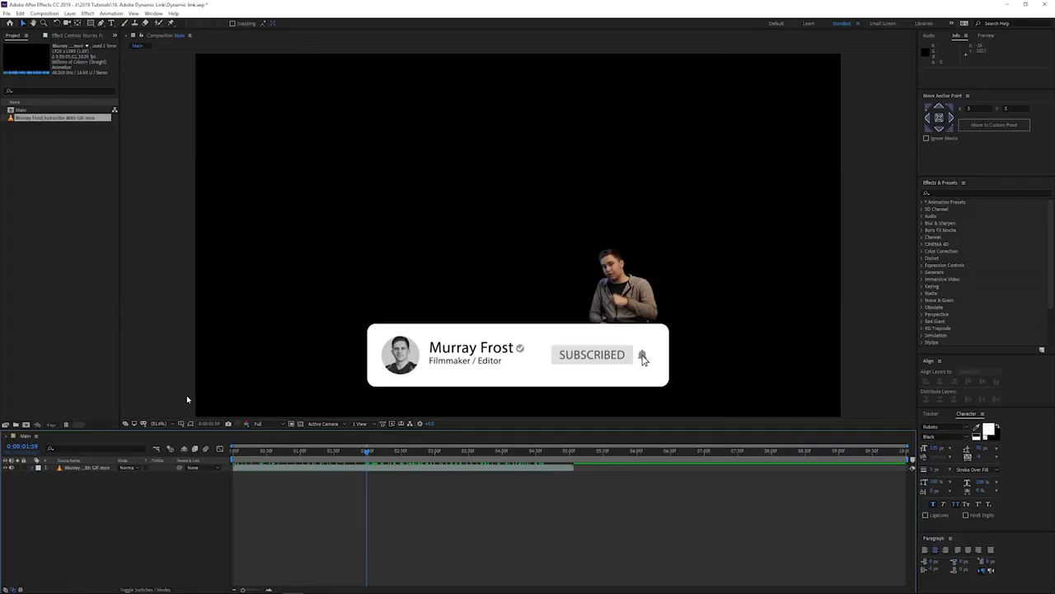
pyautogui.hotkey('alt', 'Tab')
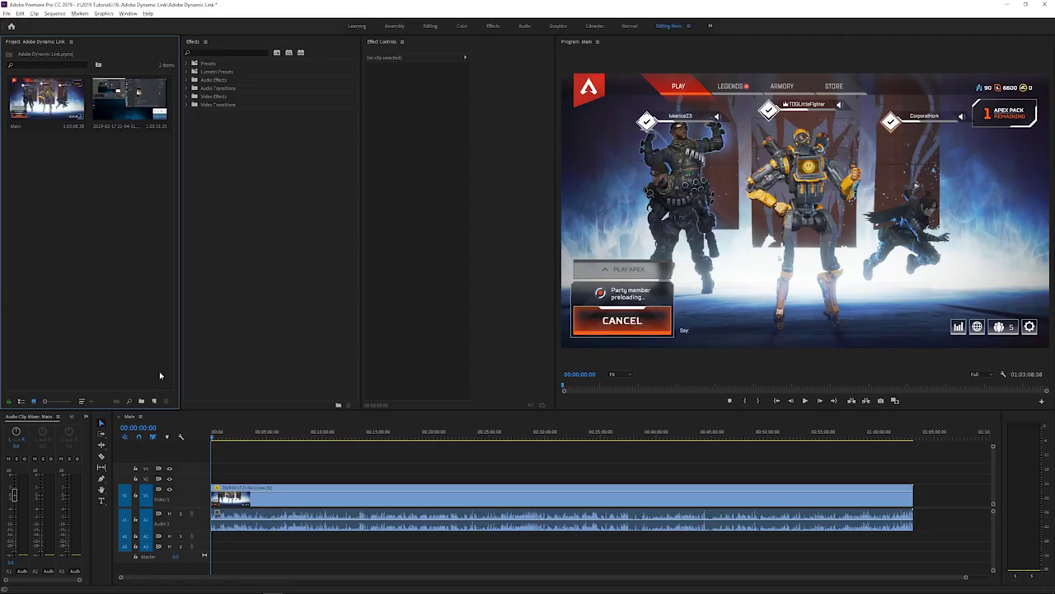
pyautogui.click(154, 401)
pyautogui.click(170, 457)
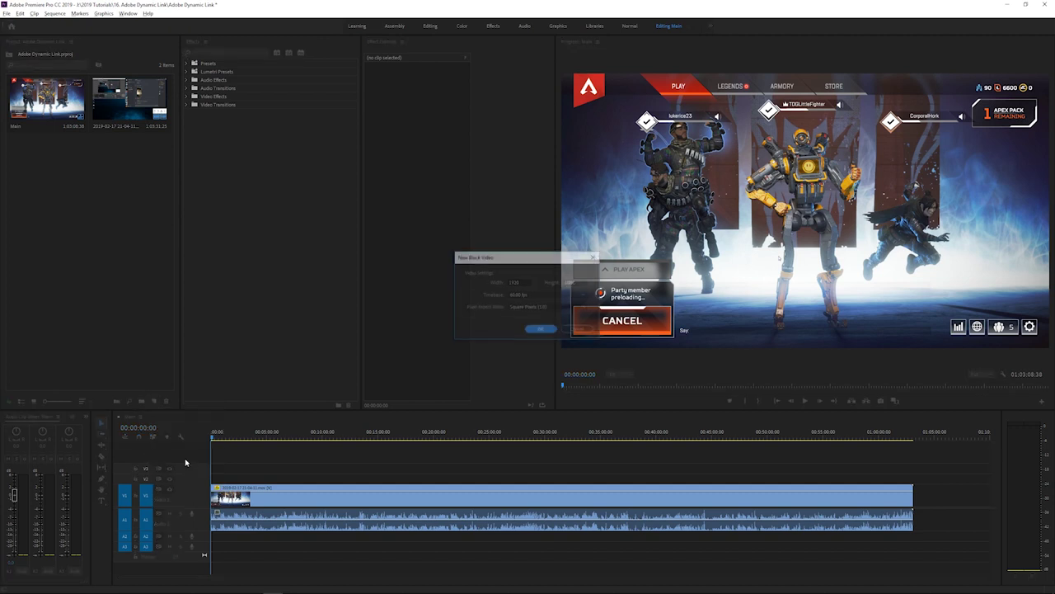
pyautogui.click(544, 329)
pyautogui.moveTo(153, 381); pyautogui.dragTo(155, 401)
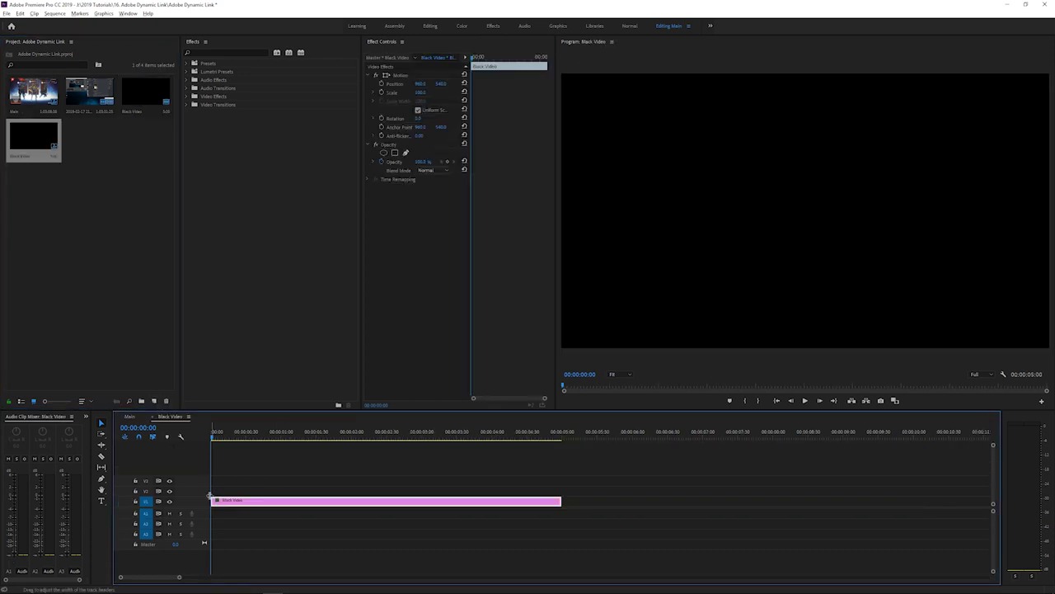
# Step: Scrub the After Effects composition to check where the subscribe overlay animation ends
pyautogui.scroll(2, 205, 501)
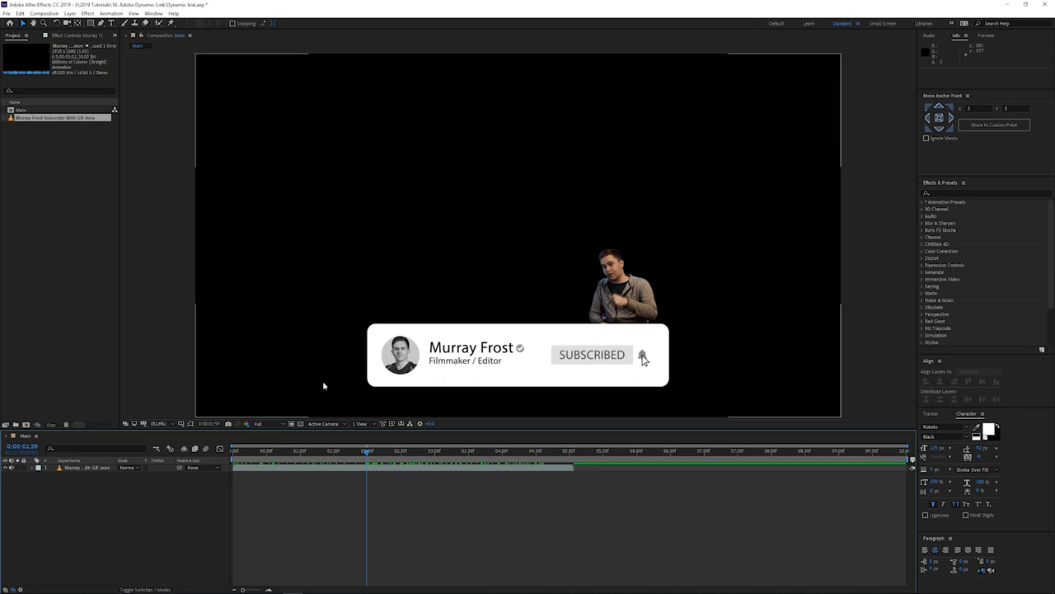
pyautogui.hotkey('alt', 'Tab')
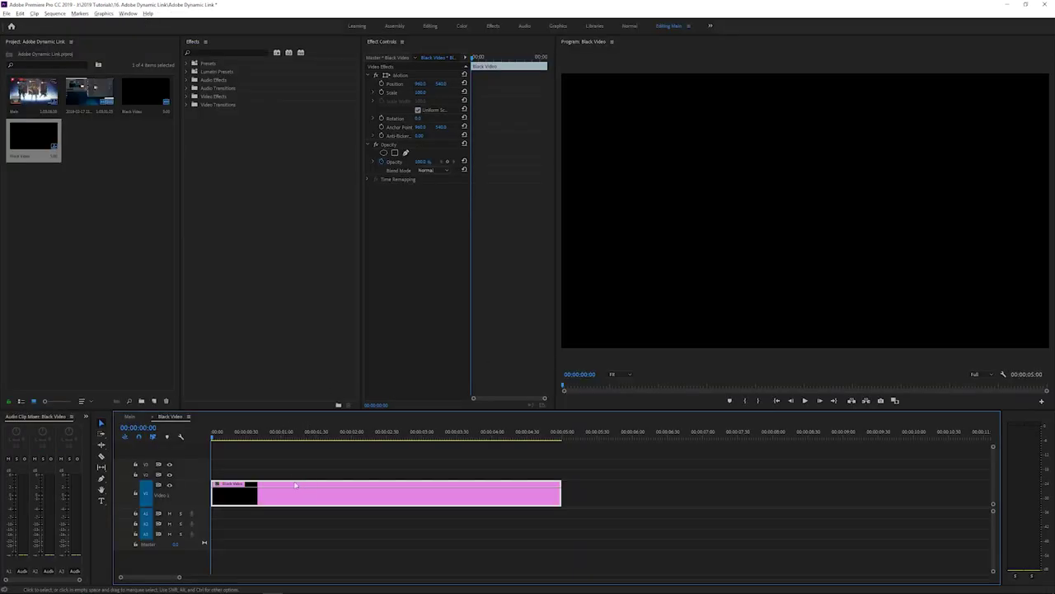
pyautogui.hotkey('alt', 'Tab')
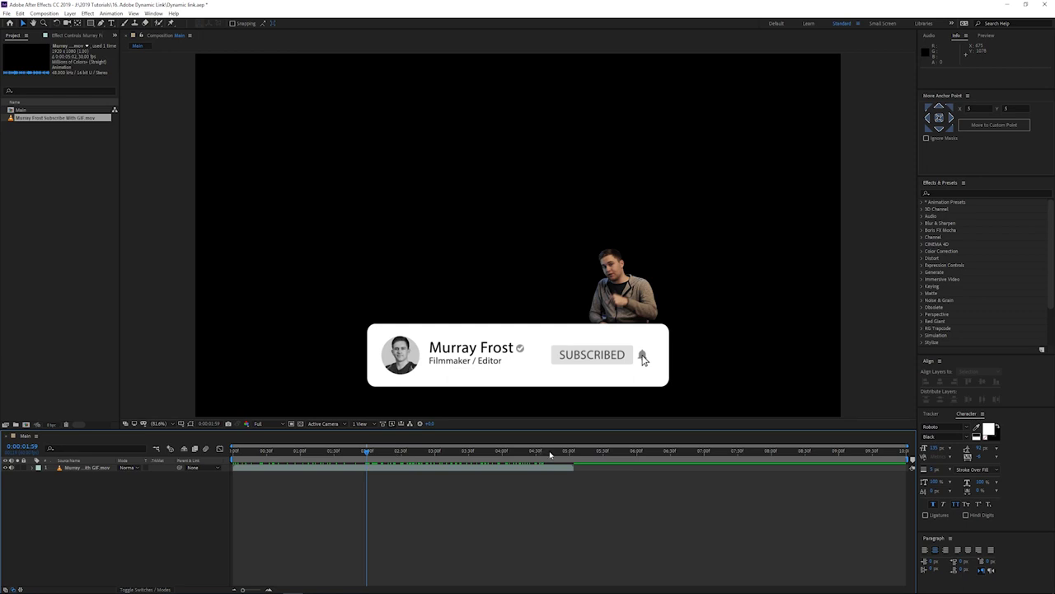
pyautogui.moveTo(551, 454); pyautogui.dragTo(907, 454)
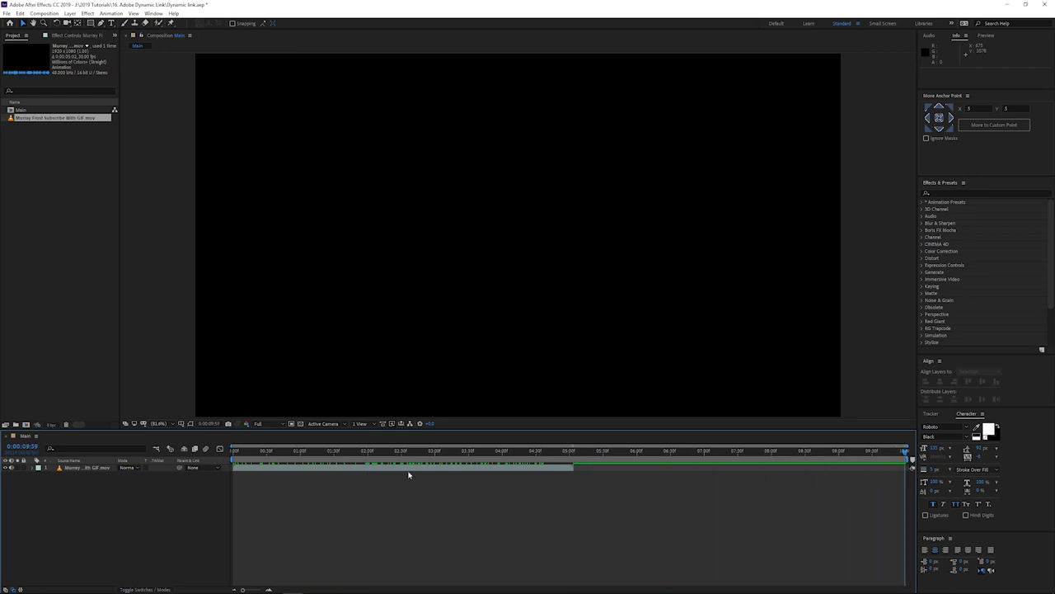
pyautogui.hotkey('alt', 'Tab')
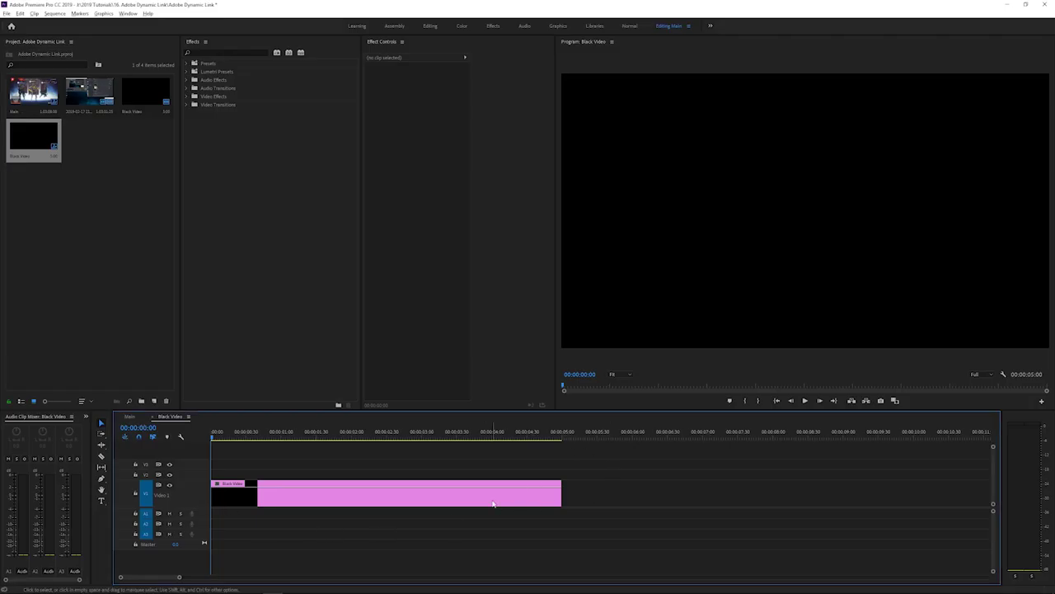
# Step: Move the playhead to 10 seconds and extend the Black Video clip to that point
pyautogui.click(138, 427)
pyautogui.write('10')
pyautogui.press('Return')
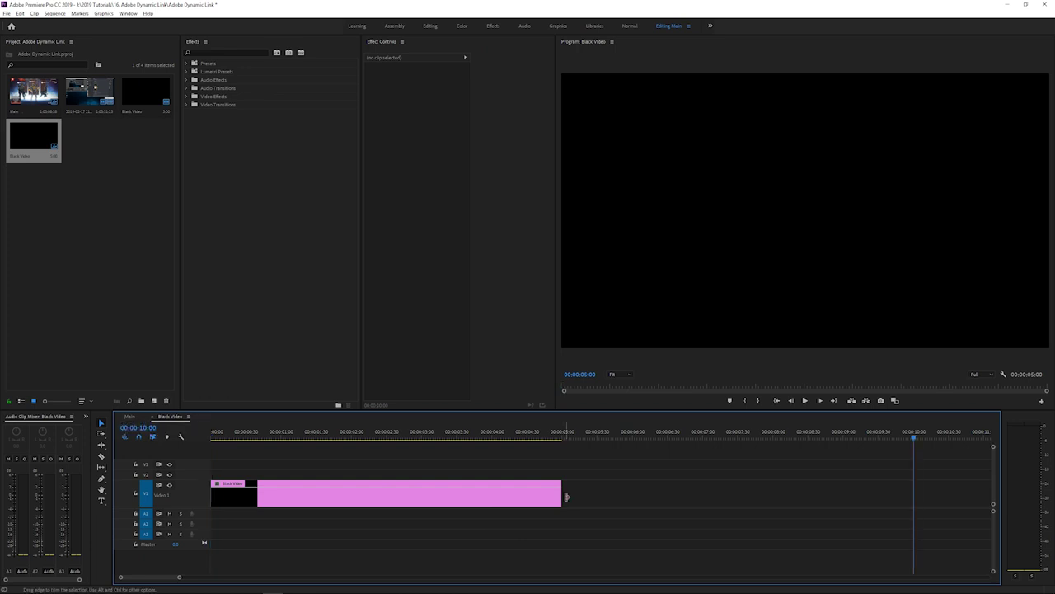
pyautogui.moveTo(563, 493); pyautogui.dragTo(916, 495)
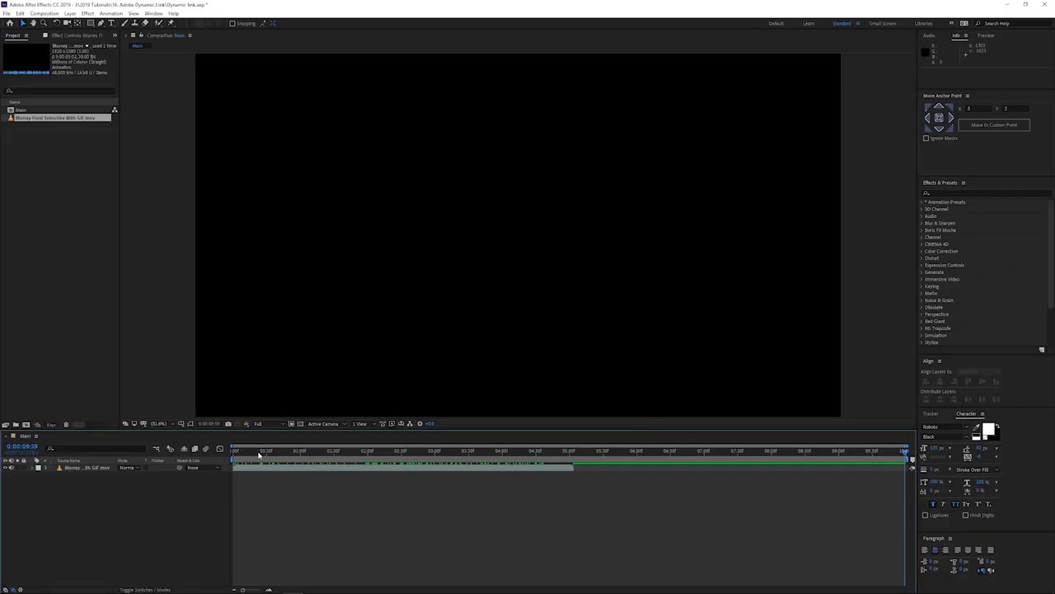
# Step: Replace the Black Video clip with a linked After Effects composition
pyautogui.hotkey('alt', 'Tab')
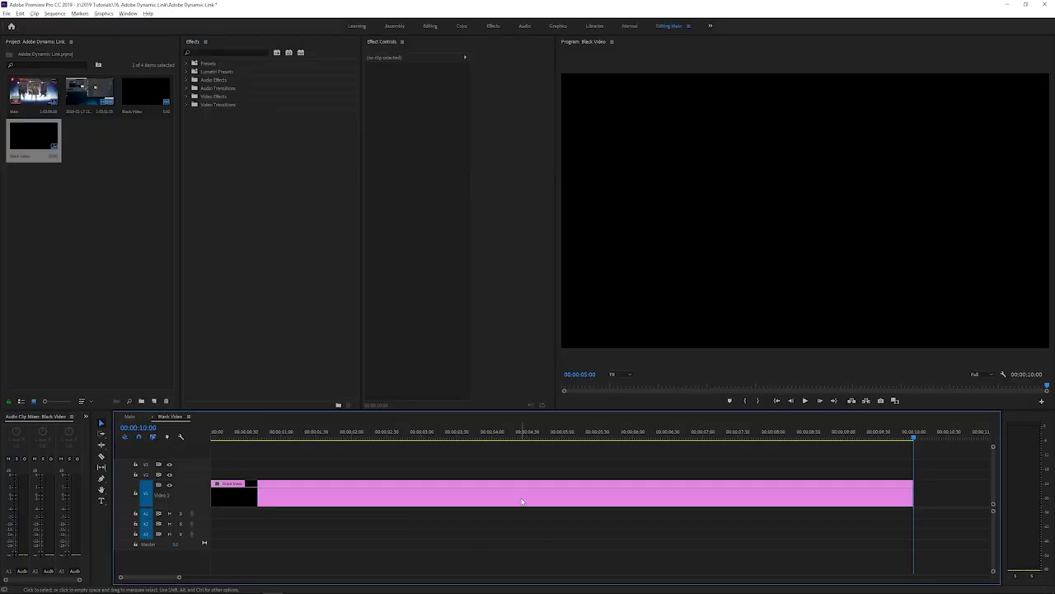
pyautogui.rightClick(522, 500)
pyautogui.click(567, 202)
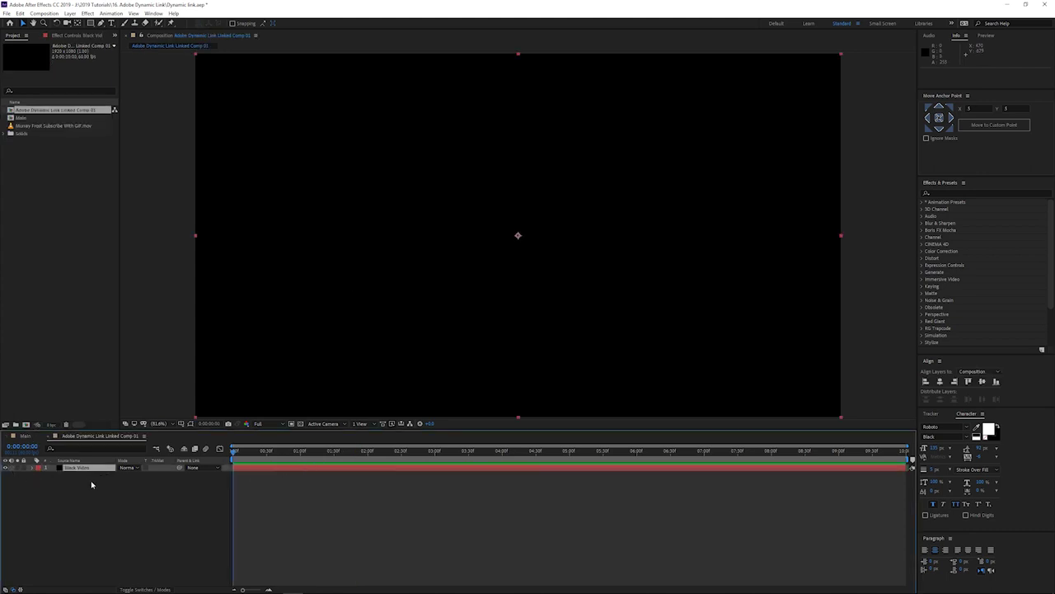
# Step: Delete the Black Video layer from Linked Comp 01 and preview the Main composition
pyautogui.click(6, 467)
pyautogui.click(71, 487)
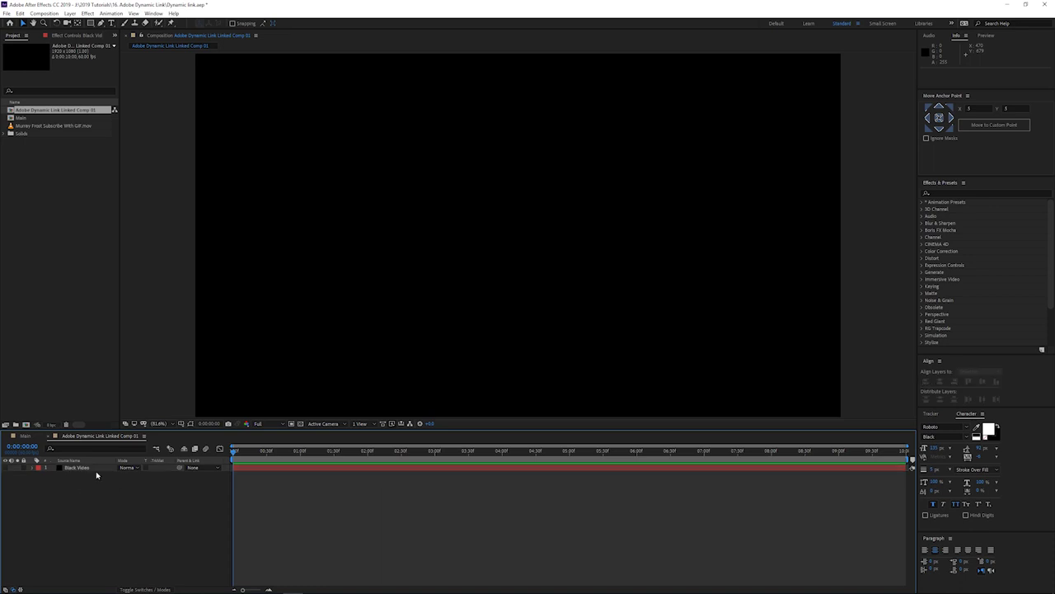
pyautogui.click(82, 468)
pyautogui.press('Delete')
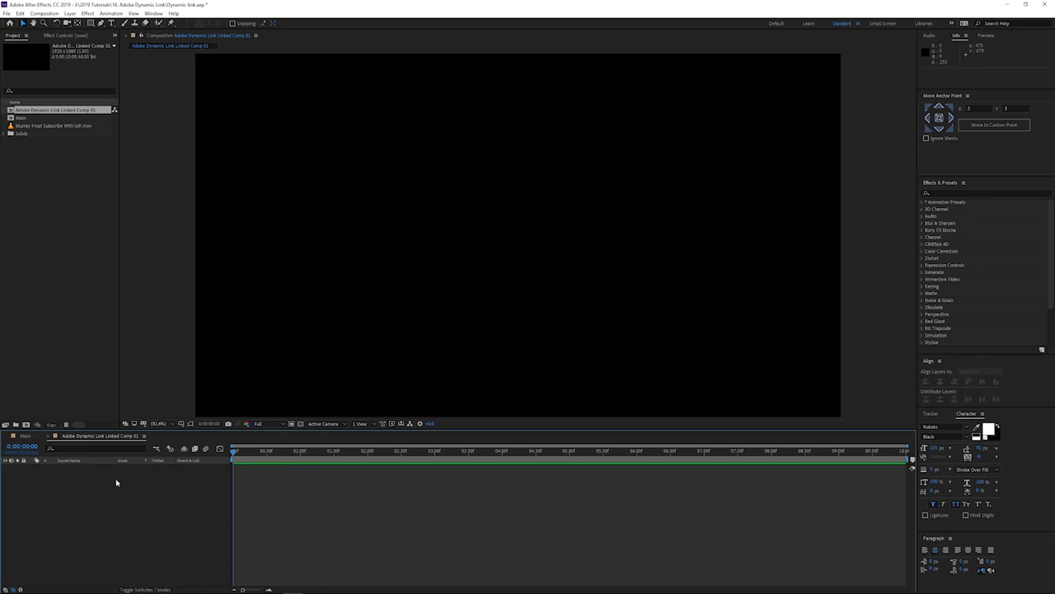
pyautogui.click(25, 435)
pyautogui.press('space')
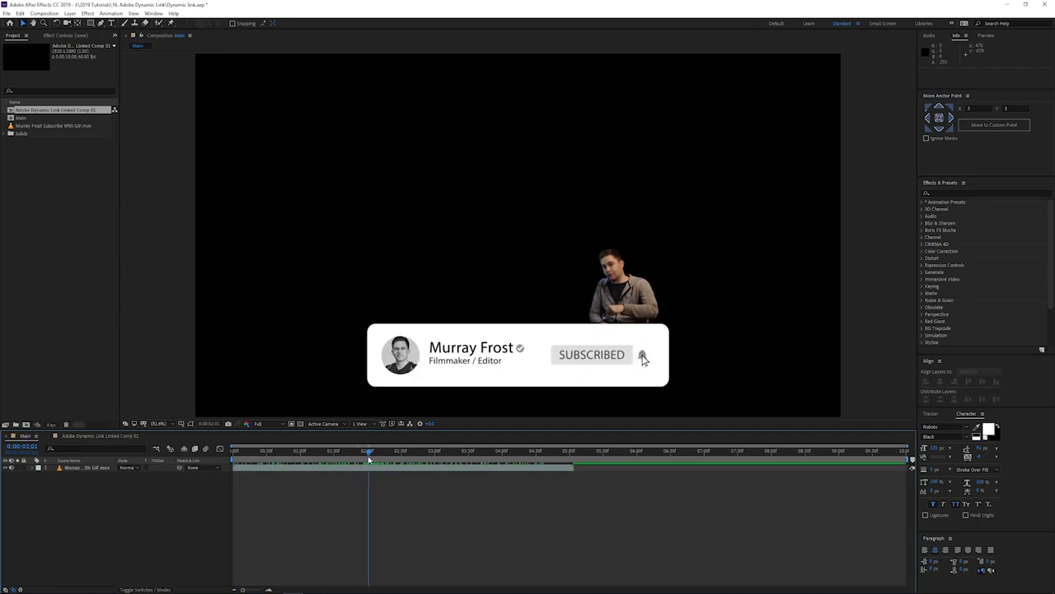
pyautogui.click(106, 436)
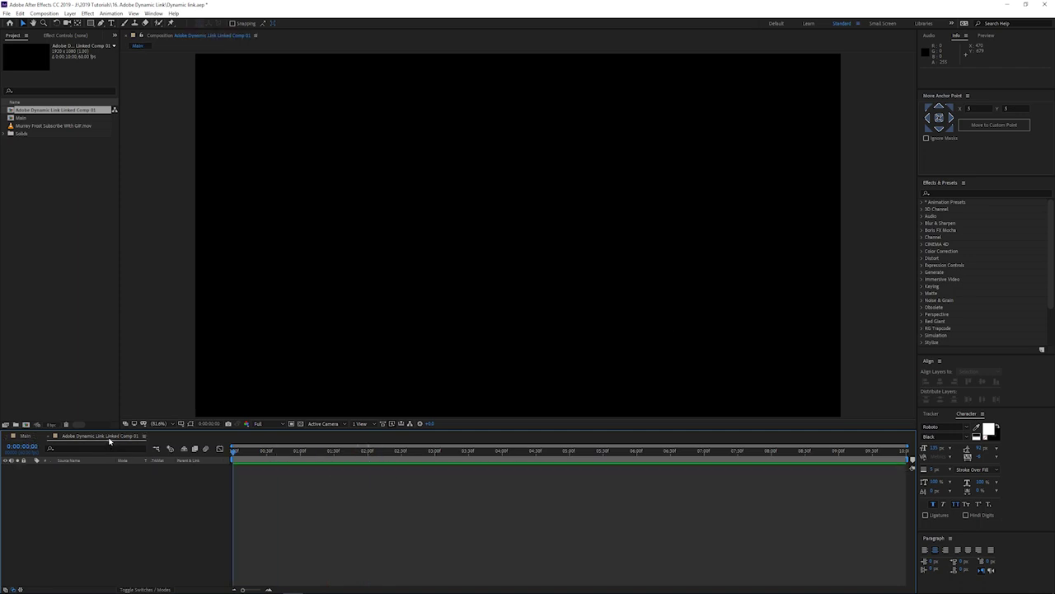
# Step: Nest the Main comp into Linked Comp 01, check its transparency, and preview it in Premiere Pro
pyautogui.click(20, 118)
pyautogui.moveTo(20, 118); pyautogui.dragTo(85, 498)
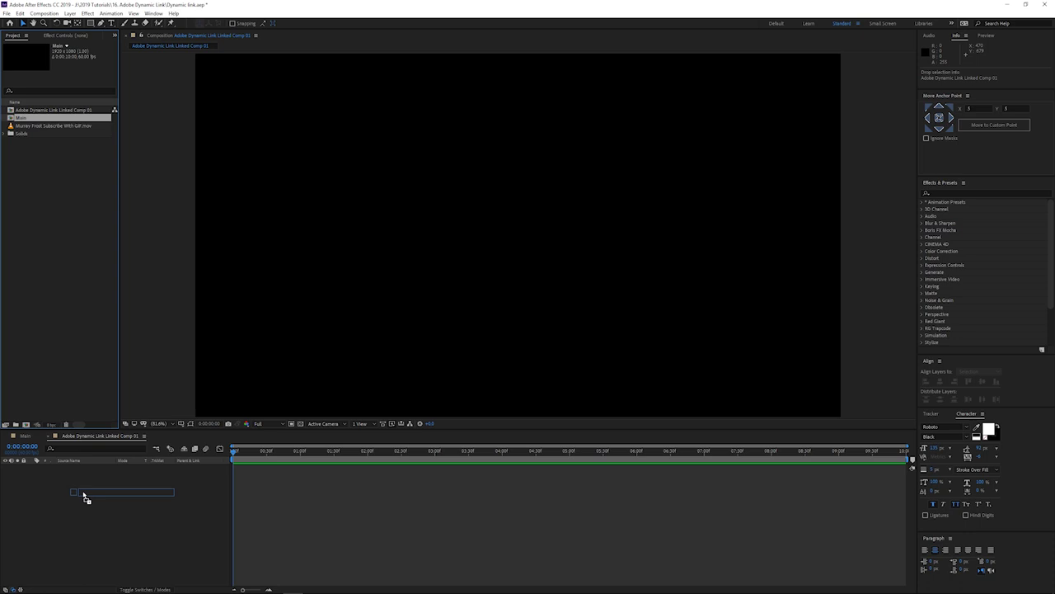
pyautogui.moveTo(85, 498); pyautogui.dragTo(86, 498)
pyautogui.moveTo(235, 452); pyautogui.dragTo(314, 467)
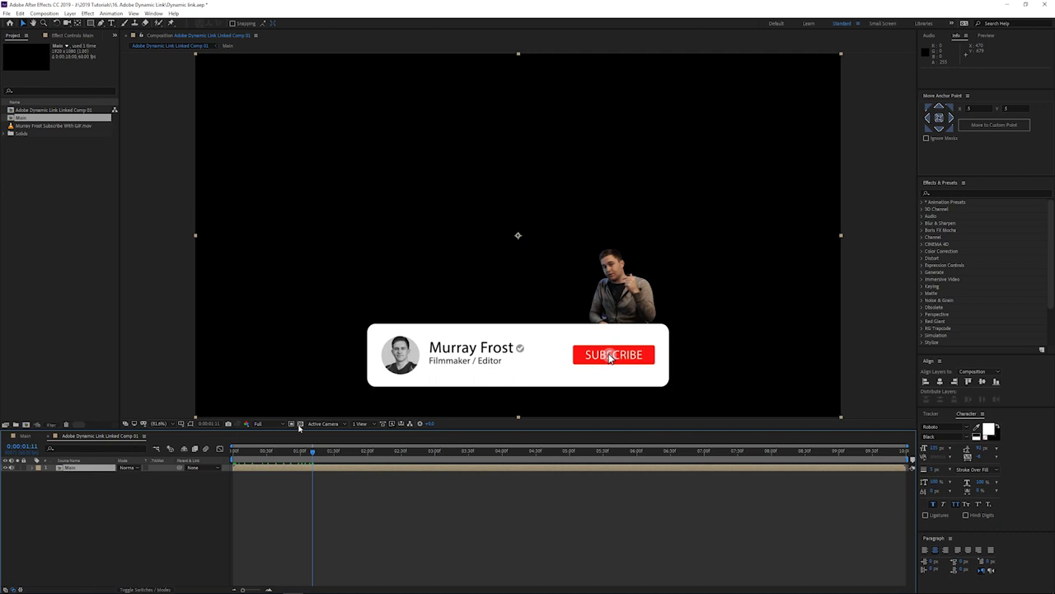
pyautogui.click(300, 424)
pyautogui.moveTo(322, 453); pyautogui.dragTo(327, 452)
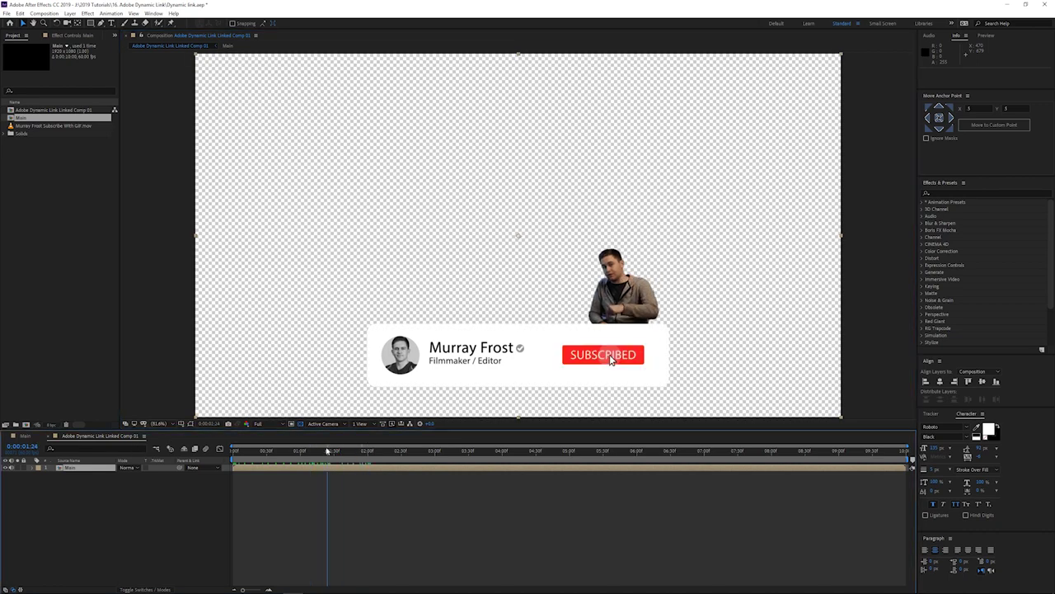
pyautogui.hotkey('alt', 'Tab')
pyautogui.moveTo(324, 437); pyautogui.dragTo(284, 438)
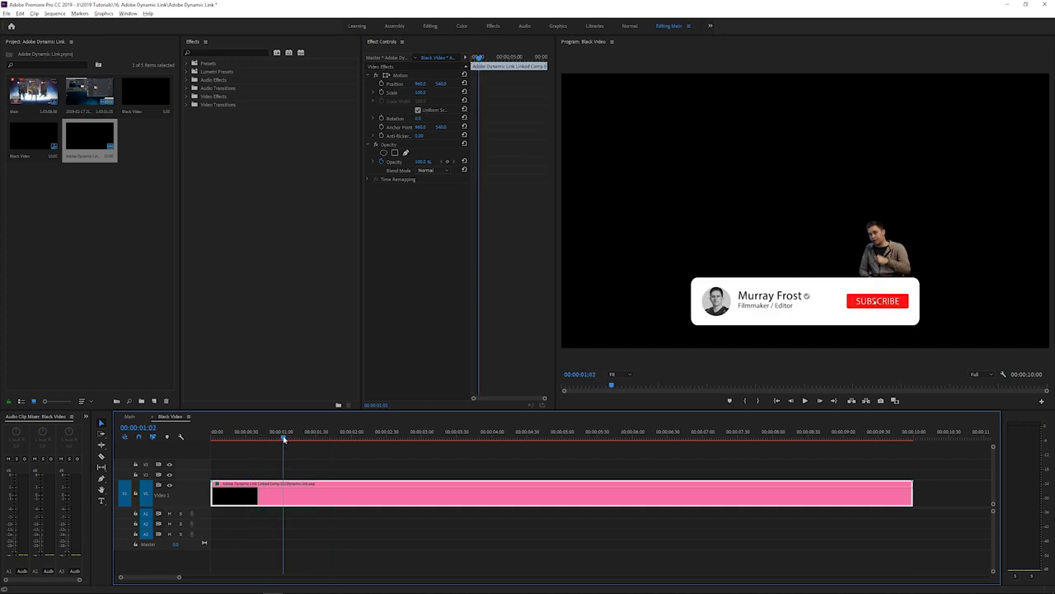
# Step: Move the linked comp to V2 and place a new red Color Matte beneath it on V1
pyautogui.moveTo(264, 499); pyautogui.dragTo(266, 477)
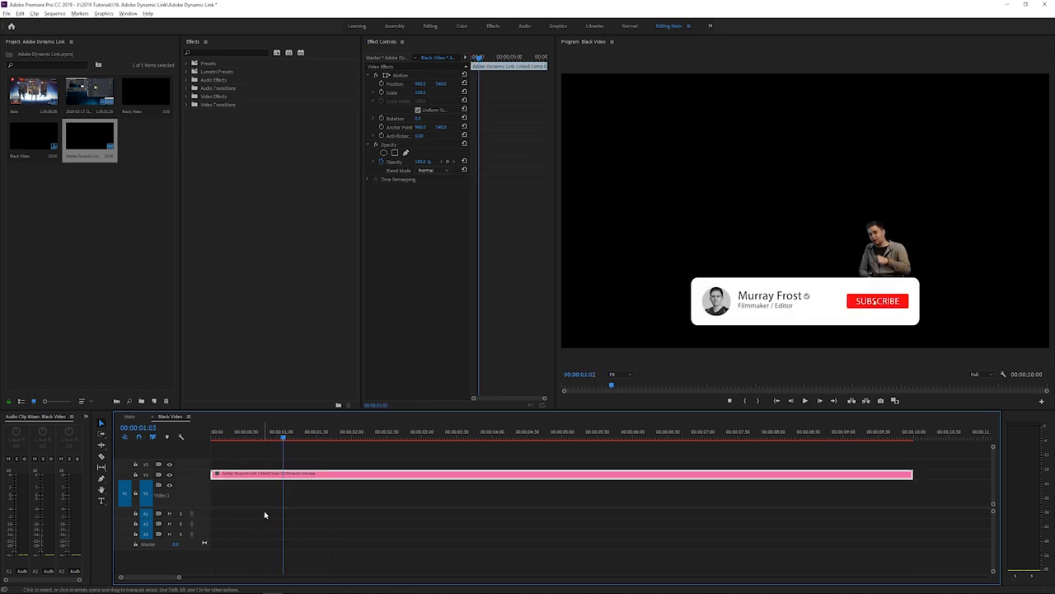
pyautogui.click(153, 400)
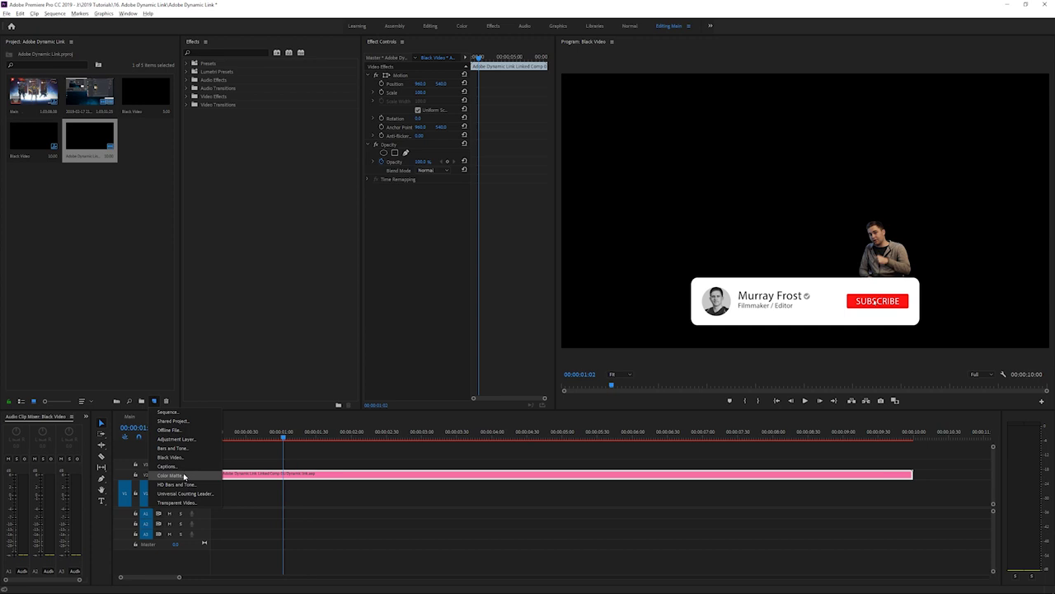
pyautogui.click(184, 476)
pyautogui.click(543, 330)
pyautogui.moveTo(491, 311); pyautogui.dragTo(518, 352)
pyautogui.click(618, 256)
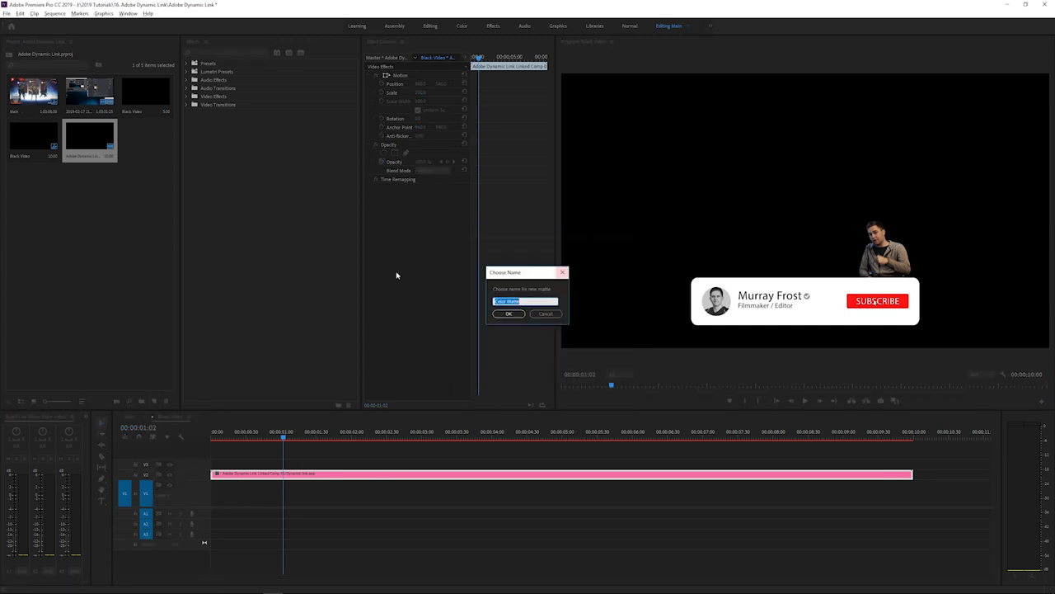
pyautogui.click(508, 314)
pyautogui.moveTo(146, 138); pyautogui.dragTo(234, 503)
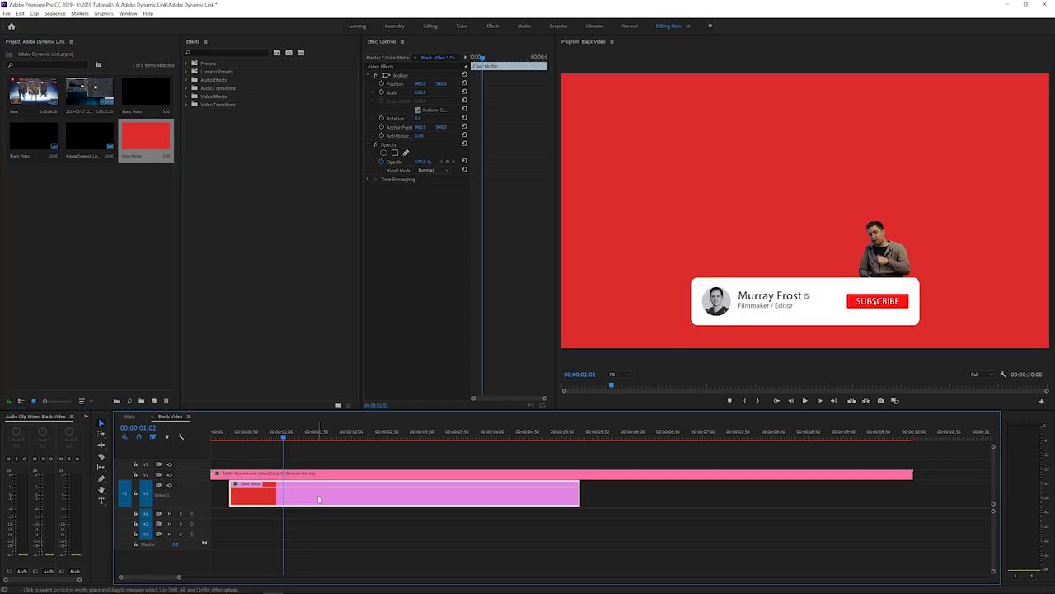
# Step: Remove the red matte, return the comp to V1, play the sequence, and open Export Settings
pyautogui.hotkey('ctrl', 'z')
pyautogui.moveTo(321, 476); pyautogui.dragTo(320, 510)
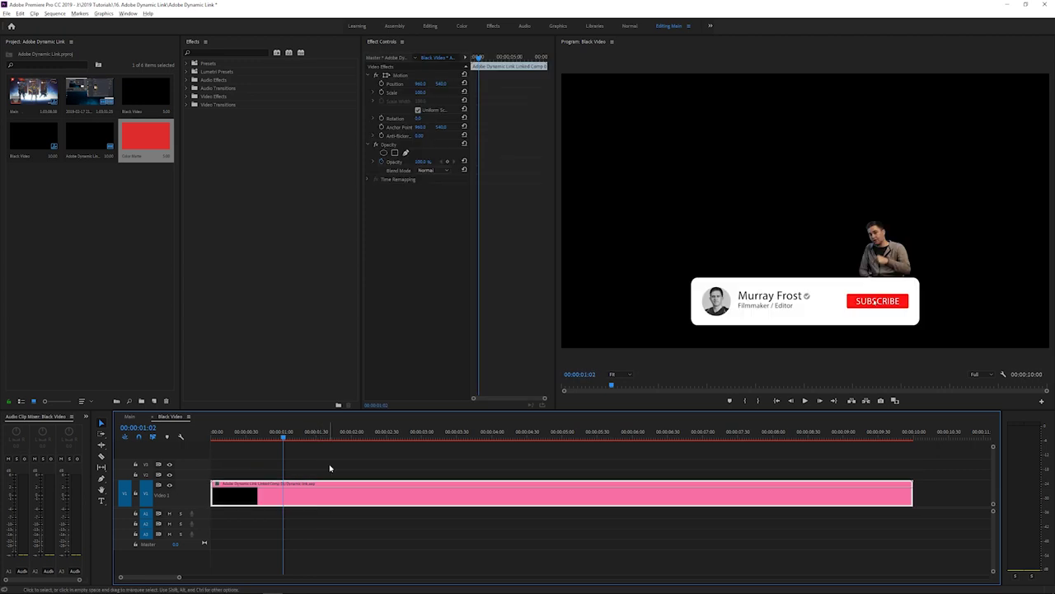
pyautogui.click(217, 431)
pyautogui.press('space')
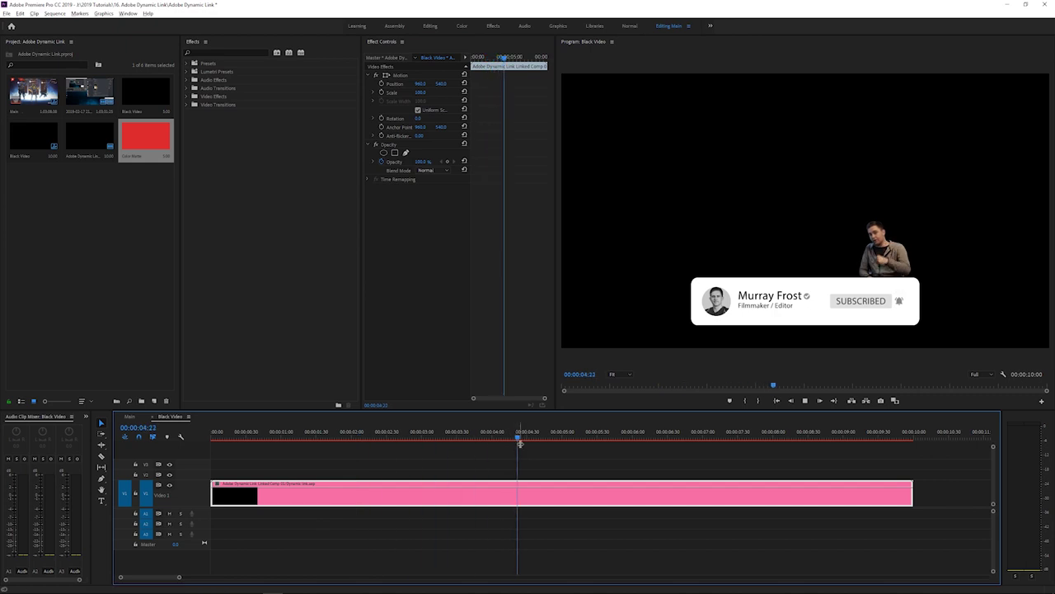
pyautogui.click(441, 443)
pyautogui.click(469, 464)
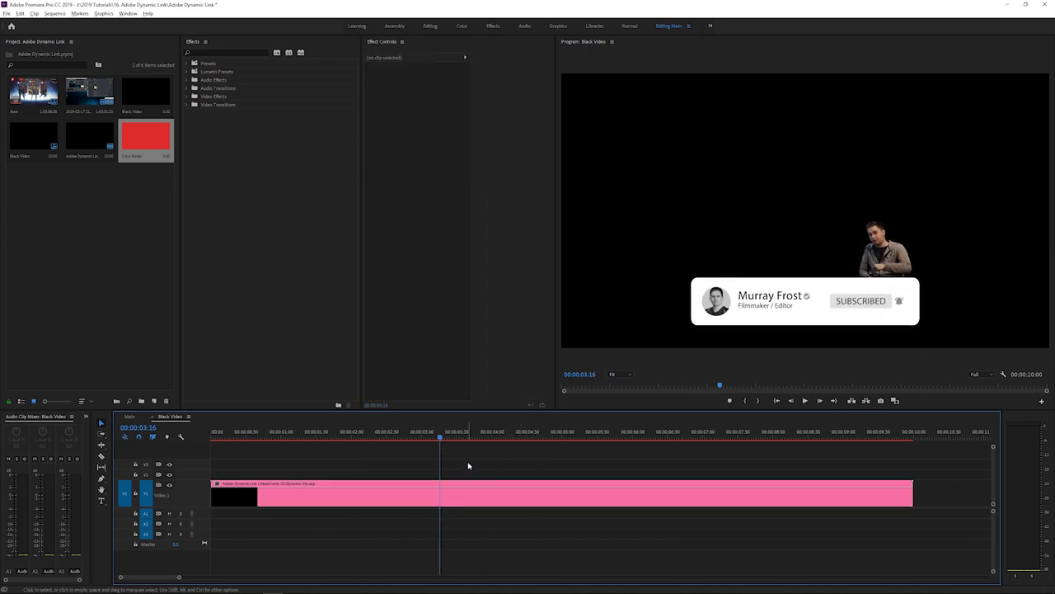
pyautogui.hotkey('ctrl', 'm')
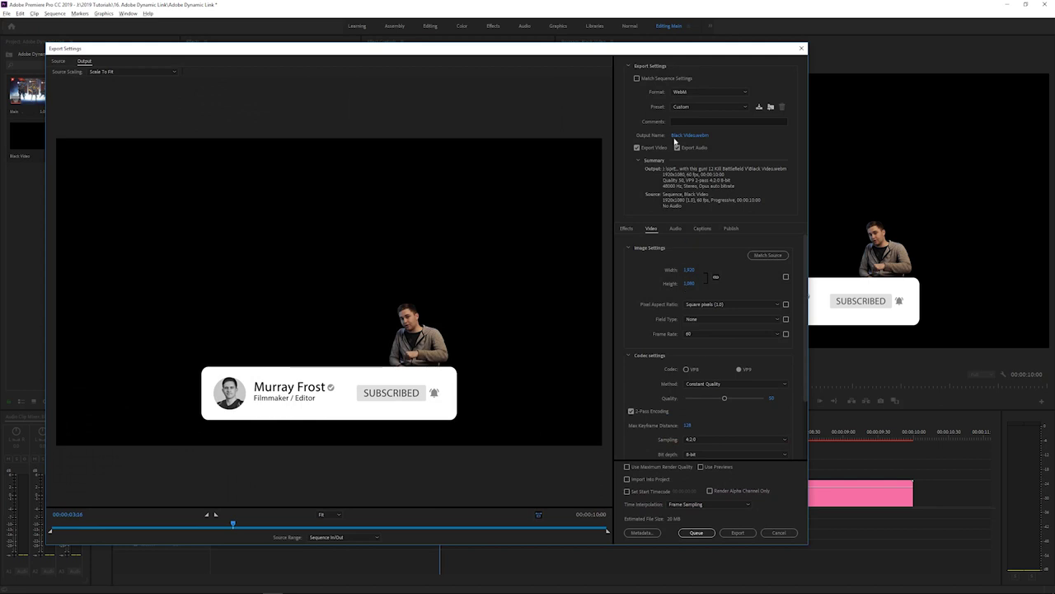
# Step: Export as QuickTime with the Animation codec, no audio, Match Source, and 8-bpc + alpha depth
pyautogui.click(709, 91)
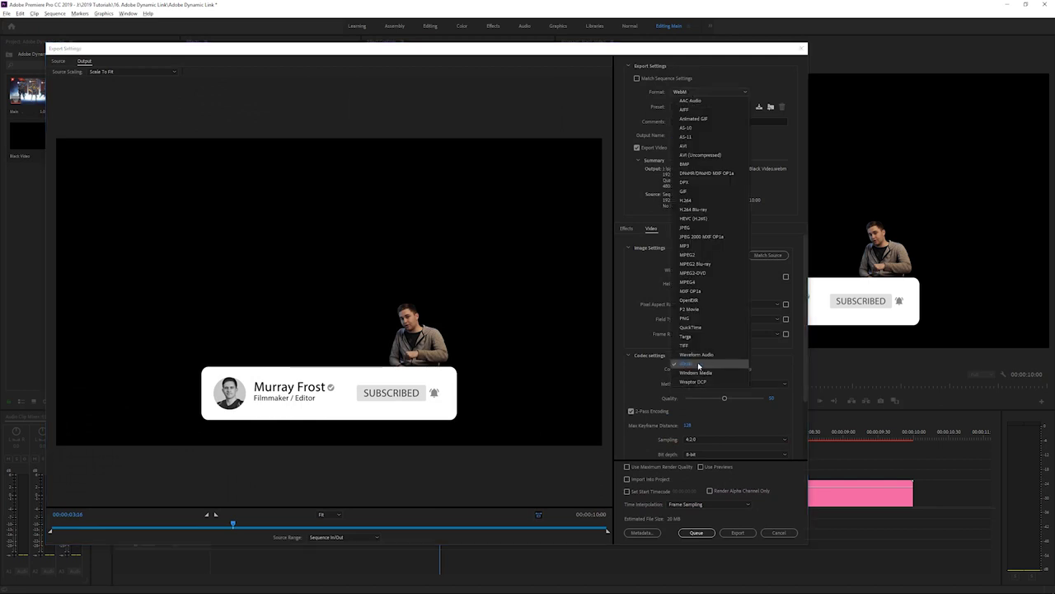
pyautogui.click(705, 329)
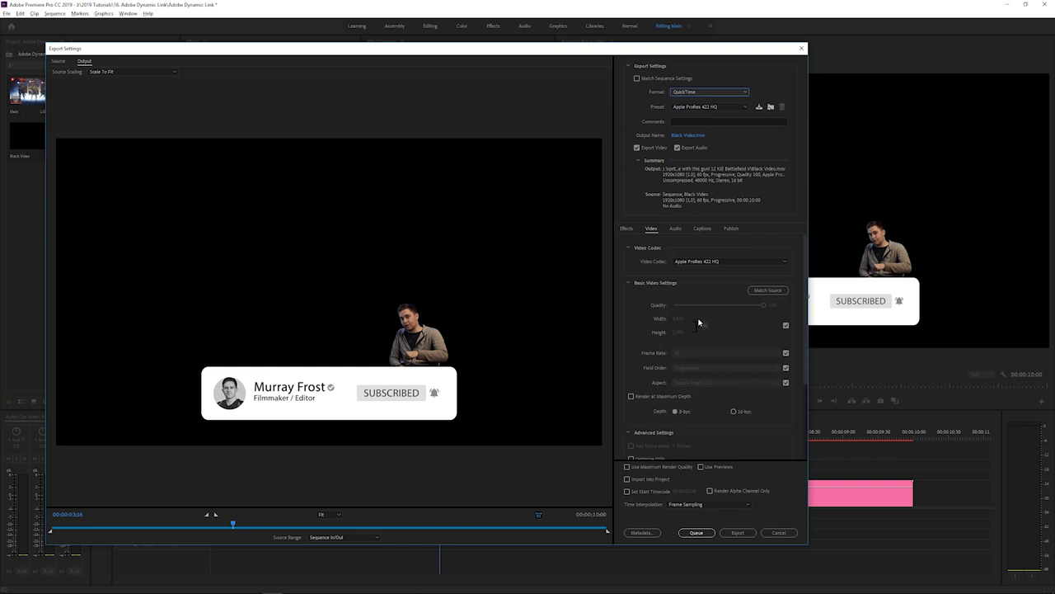
pyautogui.click(677, 148)
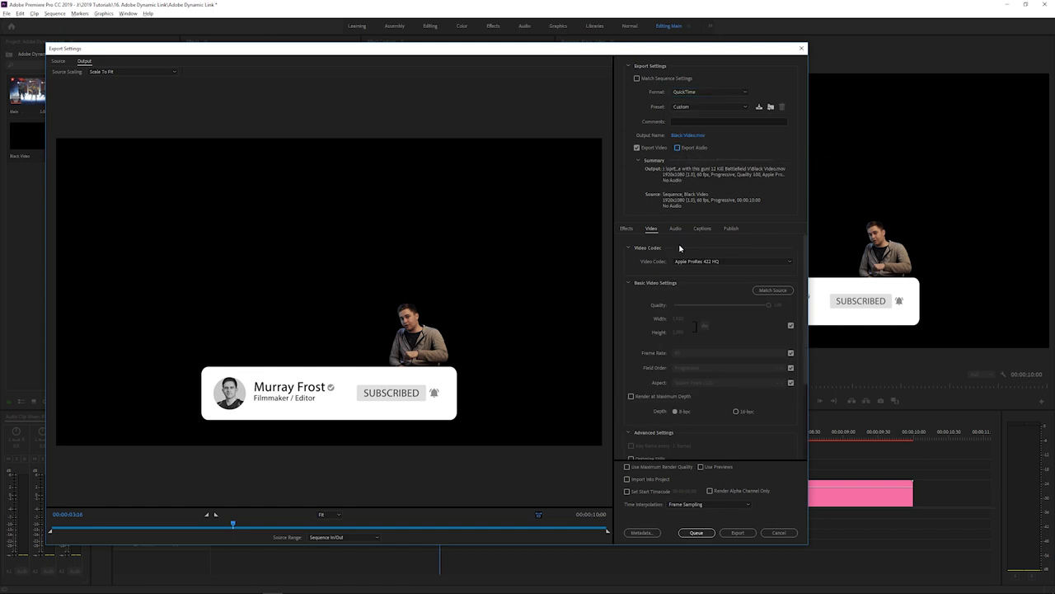
pyautogui.click(701, 262)
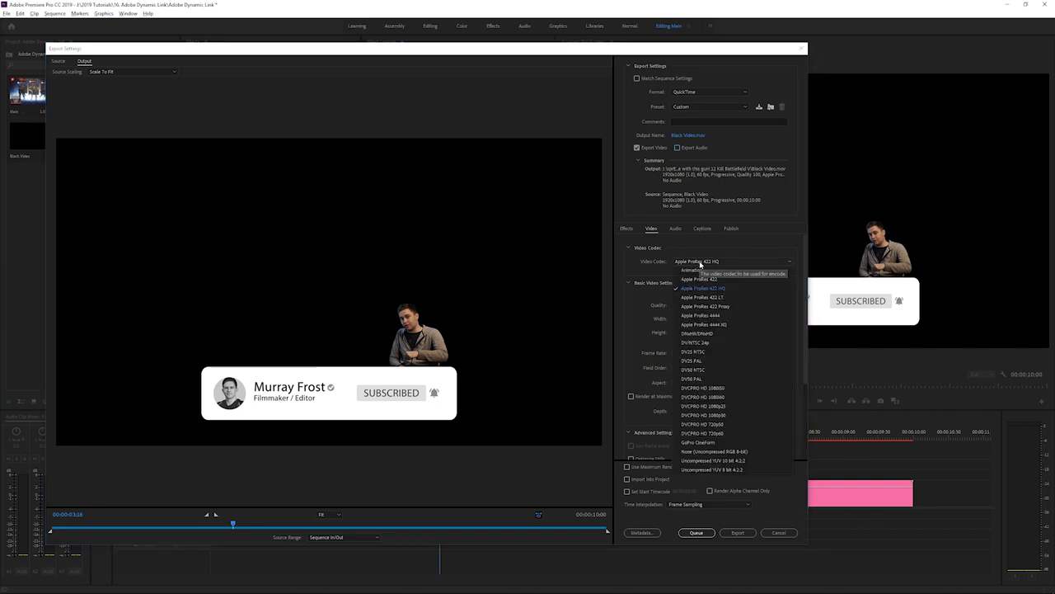
pyautogui.click(698, 271)
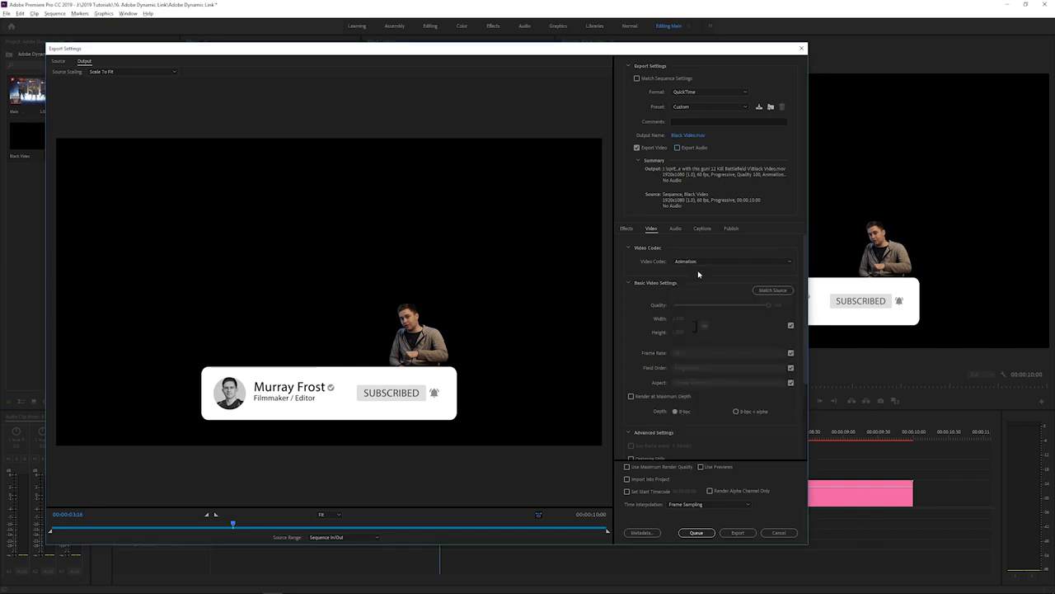
pyautogui.click(770, 290)
pyautogui.click(635, 403)
pyautogui.click(632, 397)
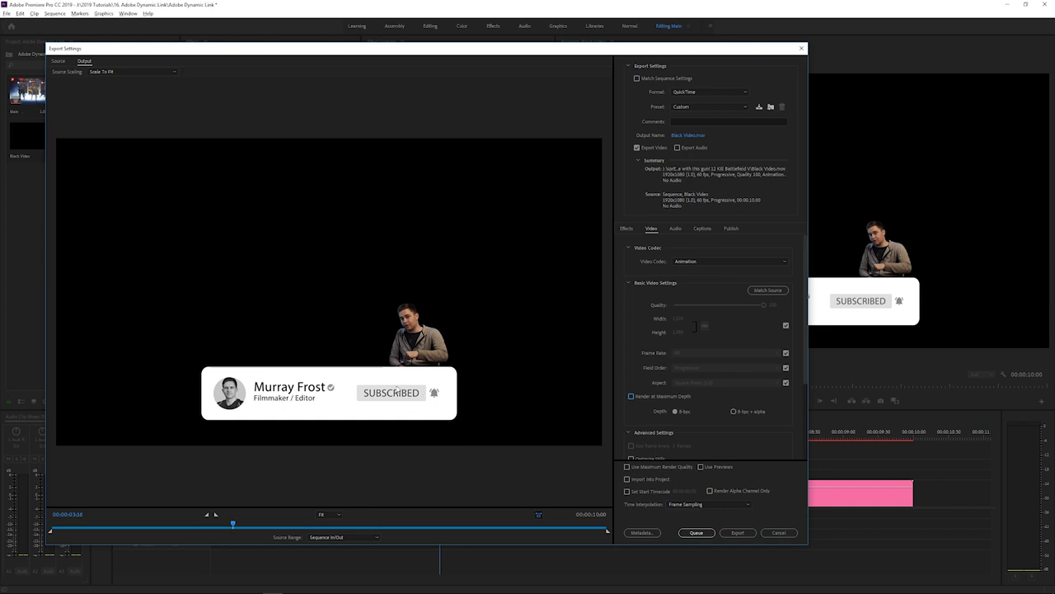
pyautogui.click(733, 412)
pyautogui.click(745, 533)
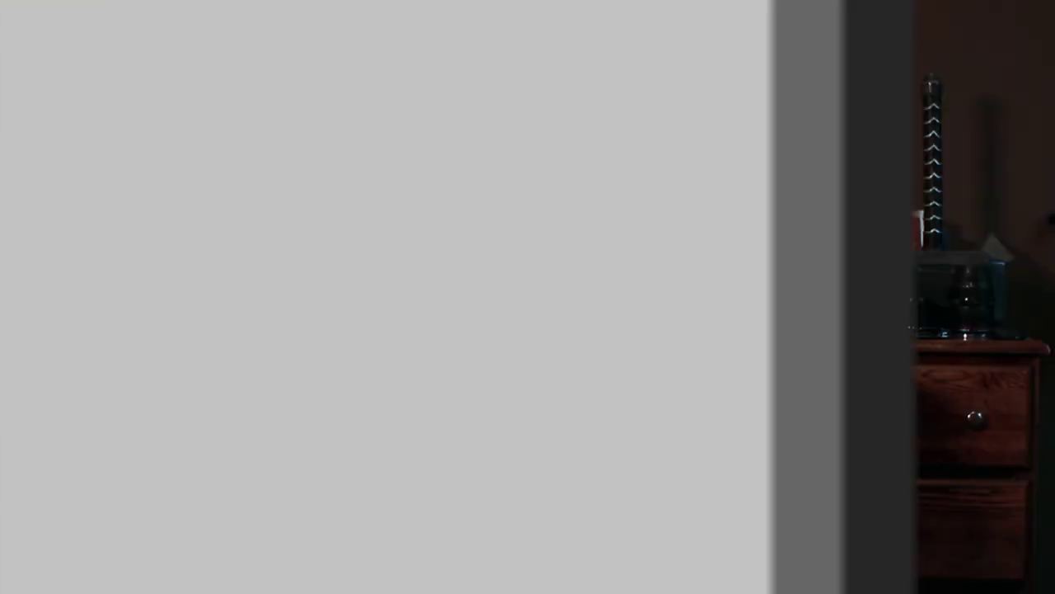